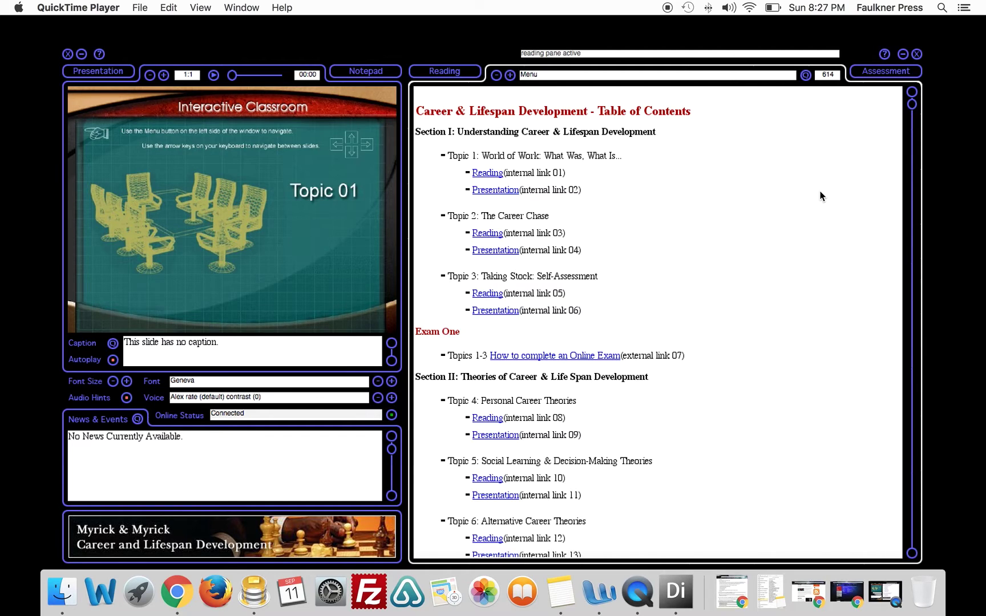
Step: Focus the Classroom Companion window showing the Career & Lifespan Development contents
{"action": "left_click", "coordinate": [866, 78]}
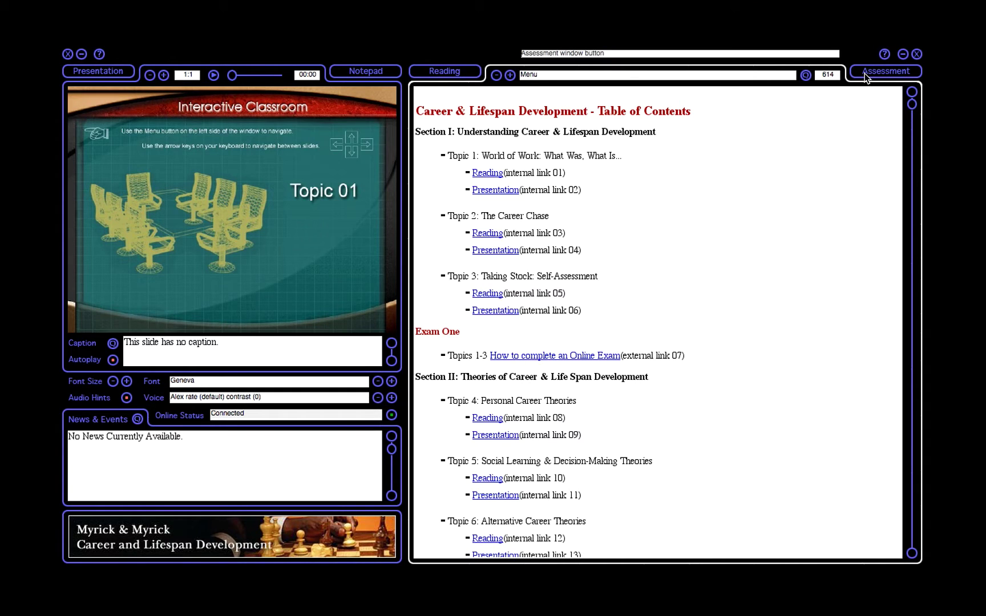
Step: Open Assessment and choose Online Exams > Exam One as the testing item
{"action": "left_click", "coordinate": [866, 78]}
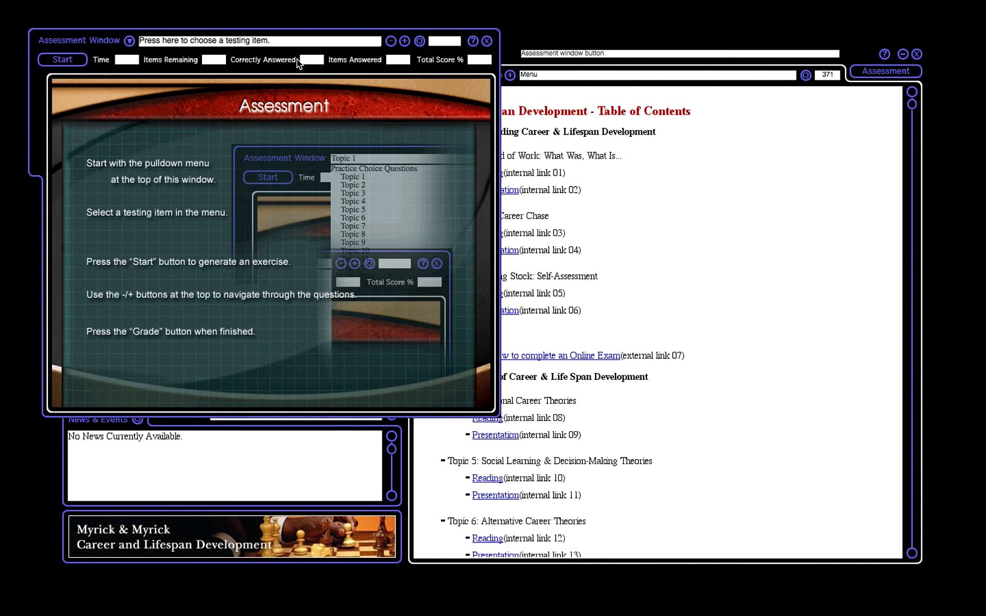
{"action": "left_click", "coordinate": [269, 44]}
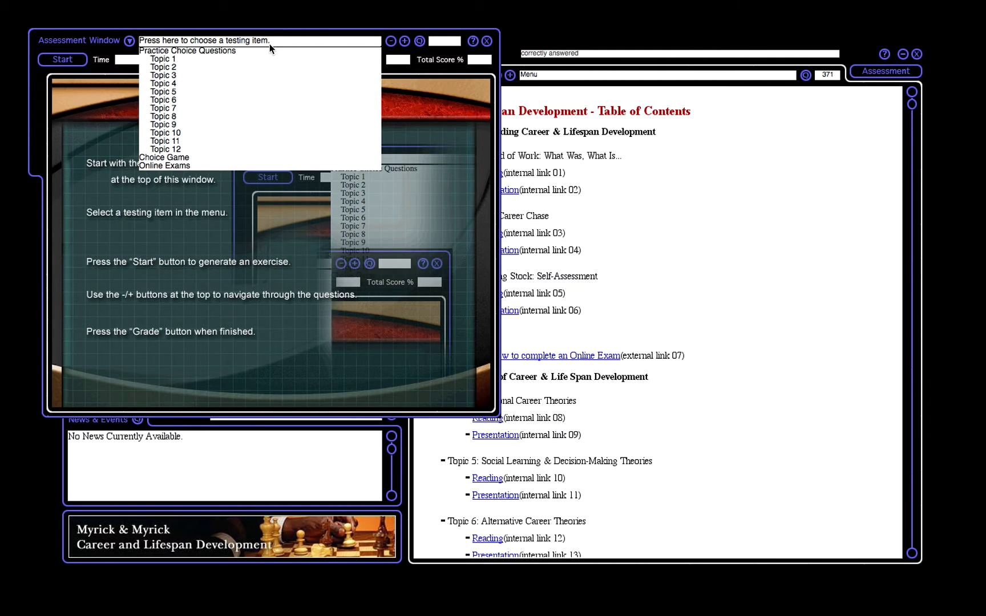
{"action": "left_click", "coordinate": [185, 167]}
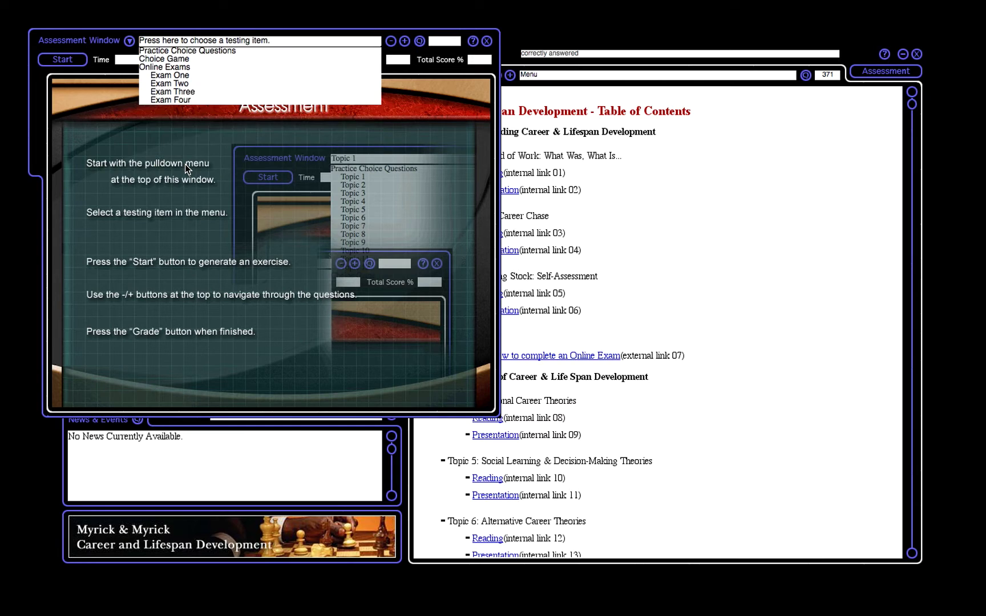
{"action": "left_click", "coordinate": [183, 77]}
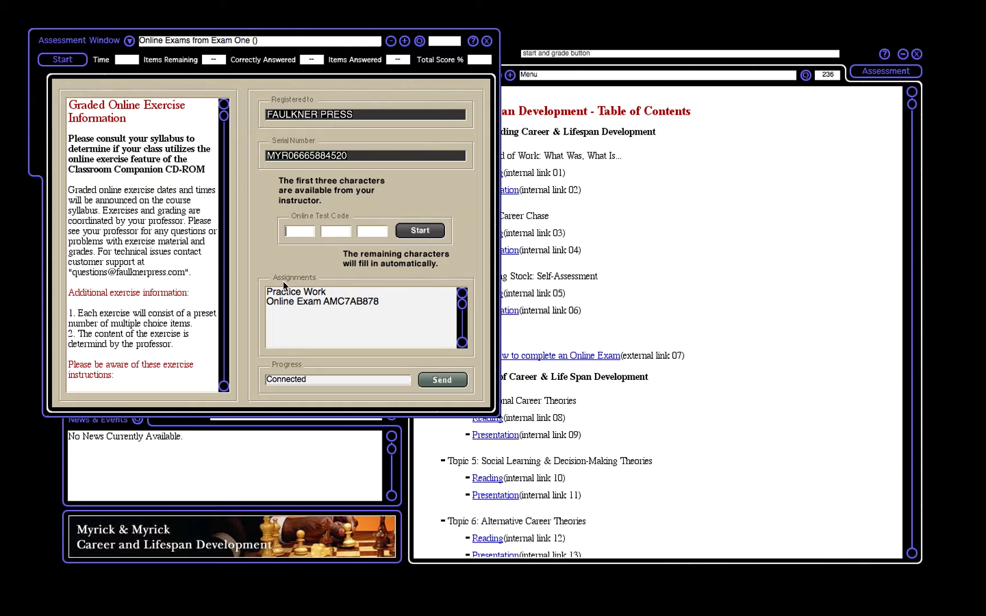
Step: Send the Online Exam AMC7AB878 assignment
{"action": "left_click", "coordinate": [311, 305]}
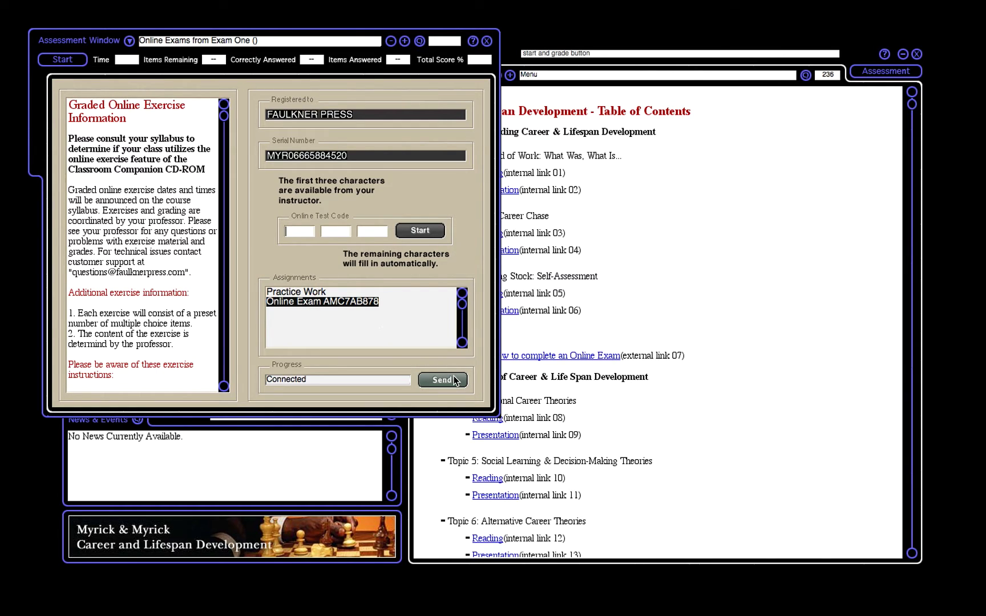
{"action": "left_click", "coordinate": [454, 381]}
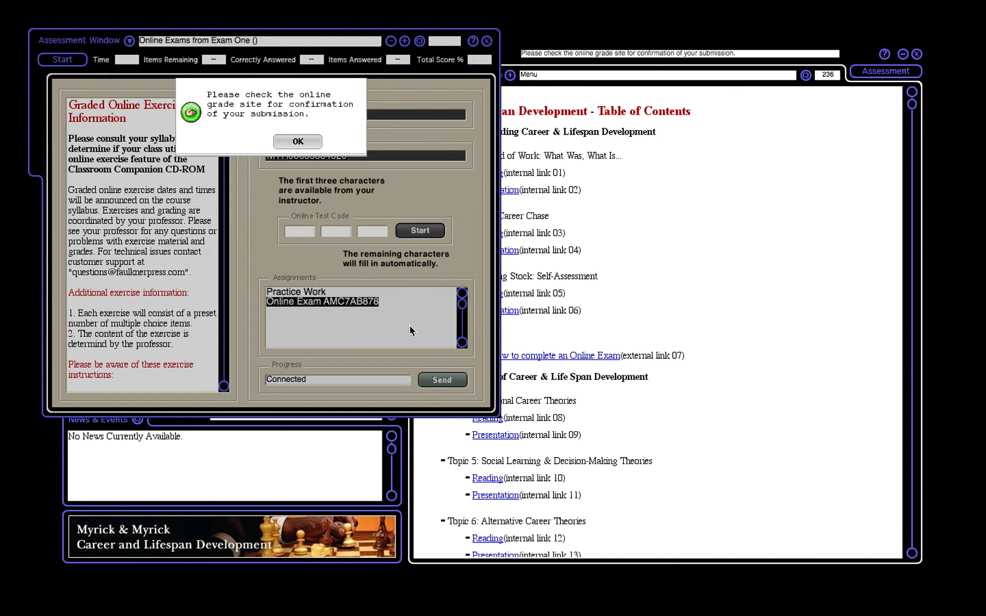
Step: Dismiss the Online Exam AMC7AB878 submission confirmation with OK
{"action": "left_click", "coordinate": [296, 144]}
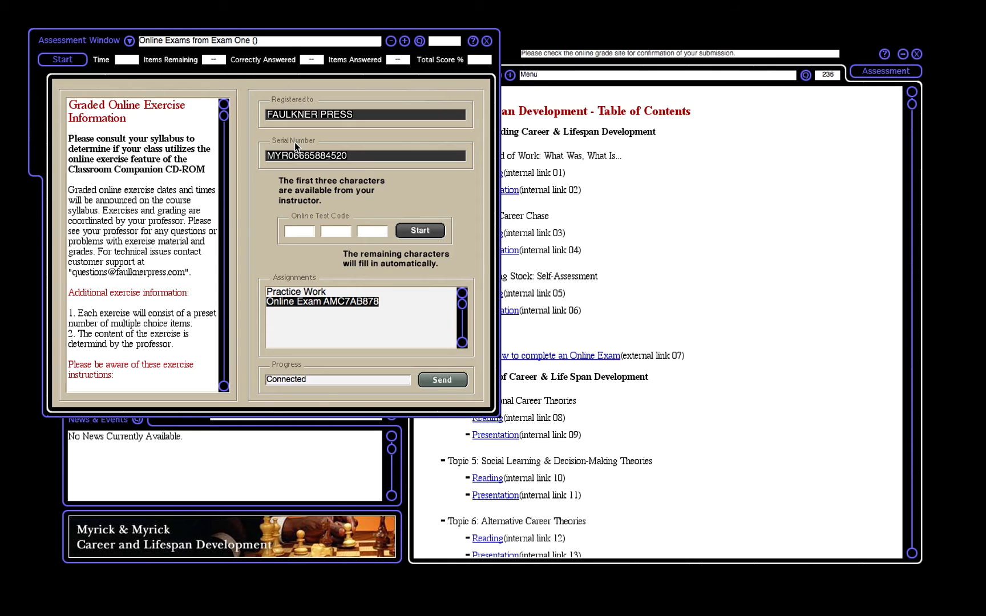
Step: Close the Assessment window to return to the Topic 01 slide
{"action": "left_click", "coordinate": [488, 40]}
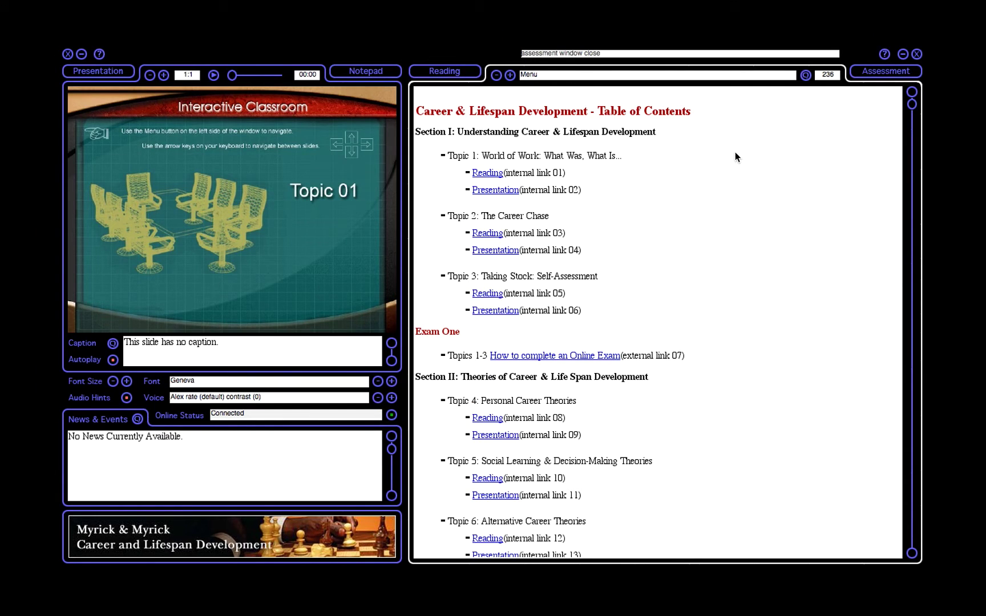